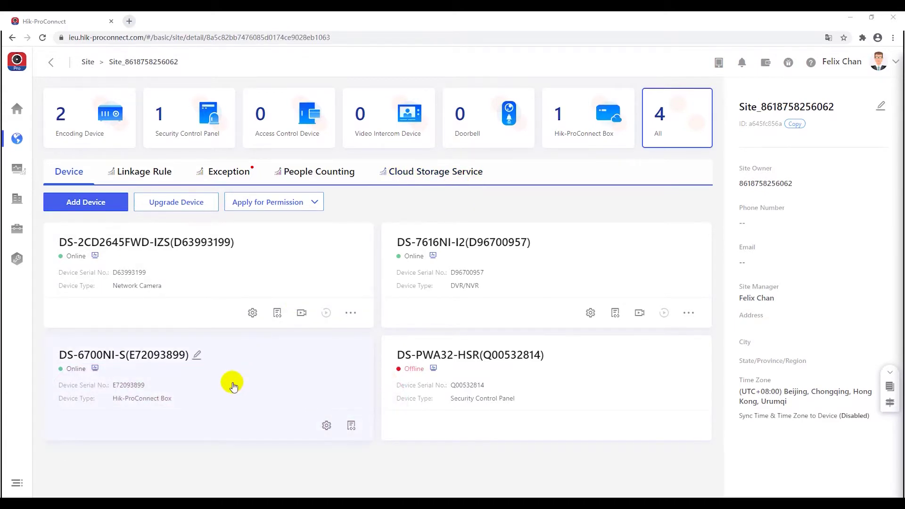
From the Box card's Cloud Storage Service page, start activation and begin adding a channel
click(233, 384)
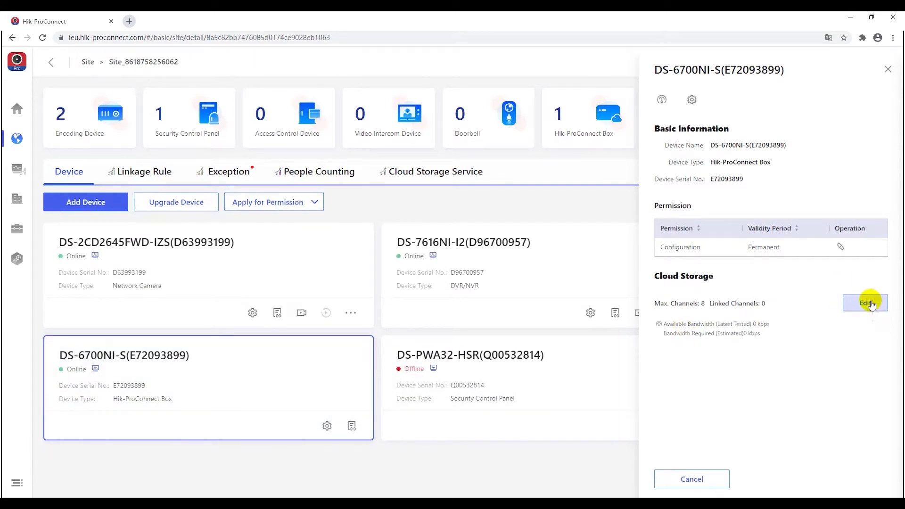
click(457, 179)
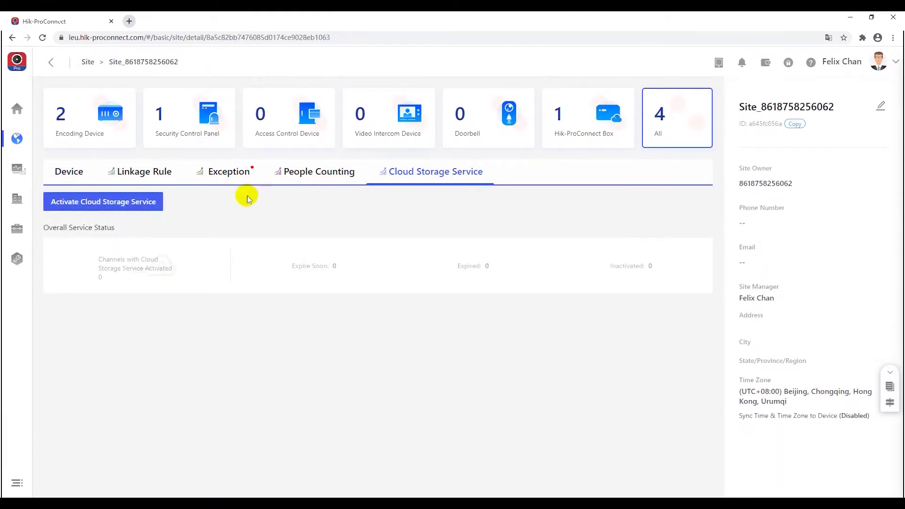
click(89, 210)
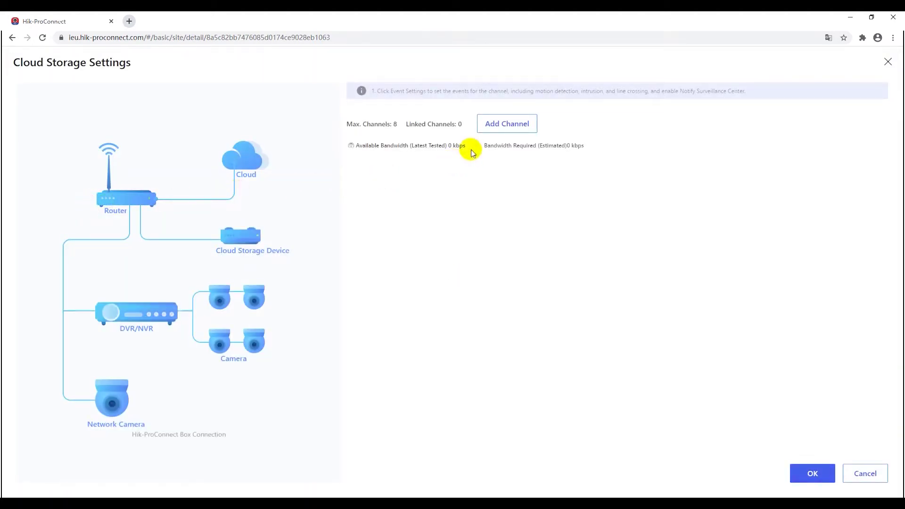
click(501, 134)
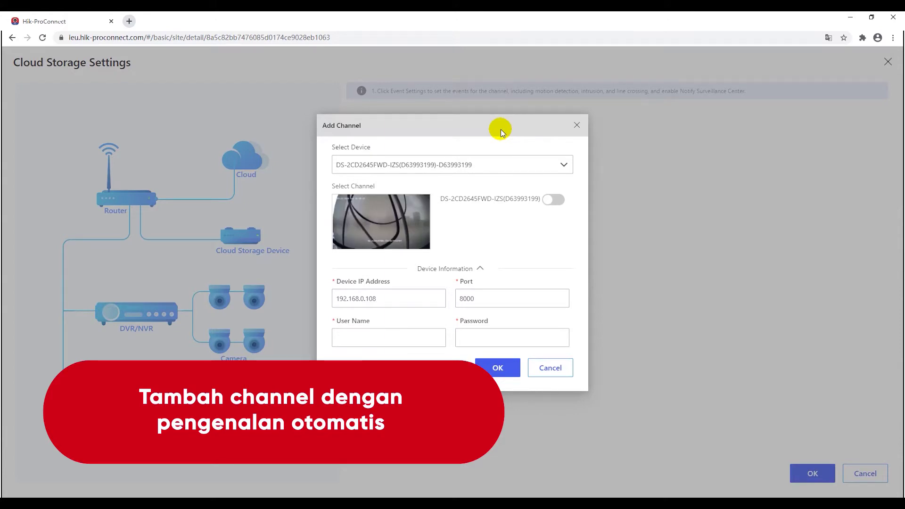
Add Camera 01 of NVR DS-7616NI-I2 as a channel, entering its user name and password
click(500, 164)
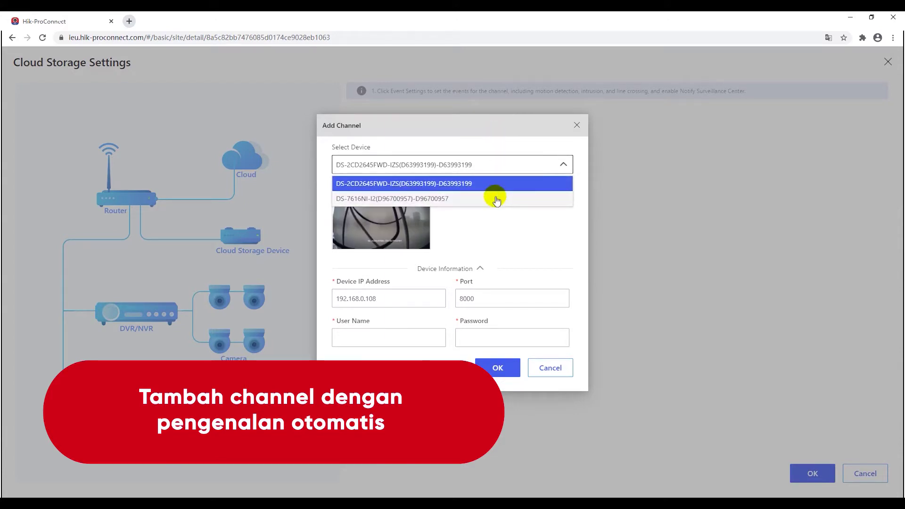
click(497, 200)
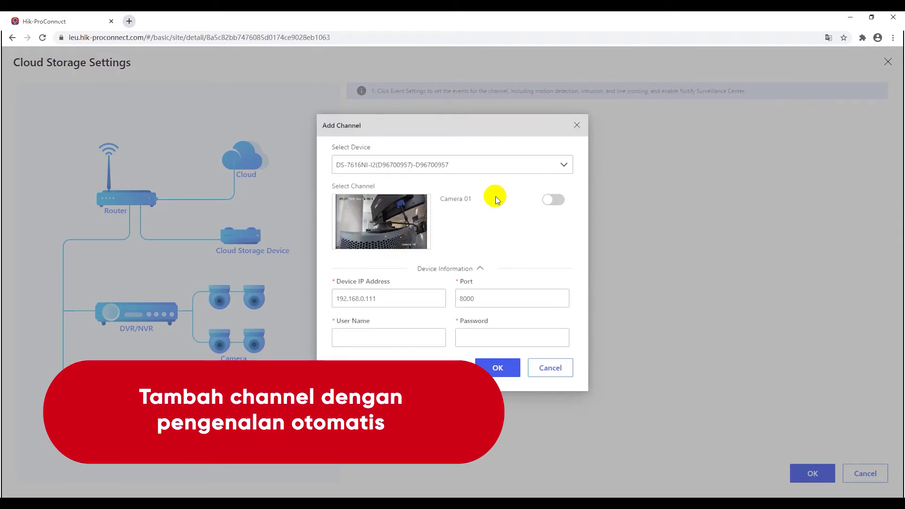
click(553, 199)
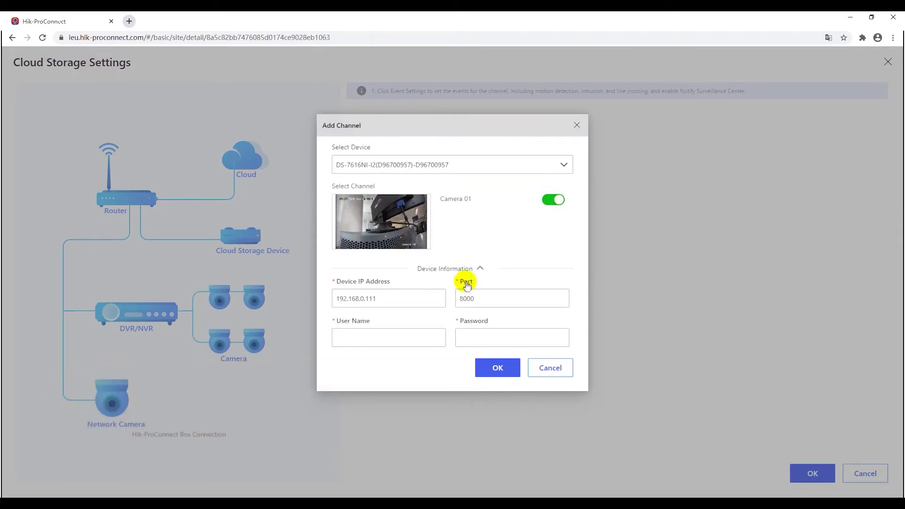
click(401, 331)
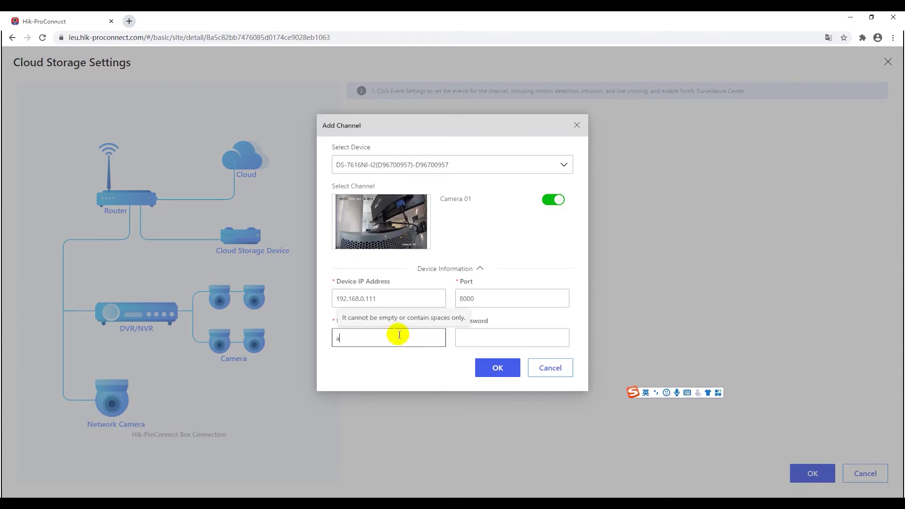
key(Tab)
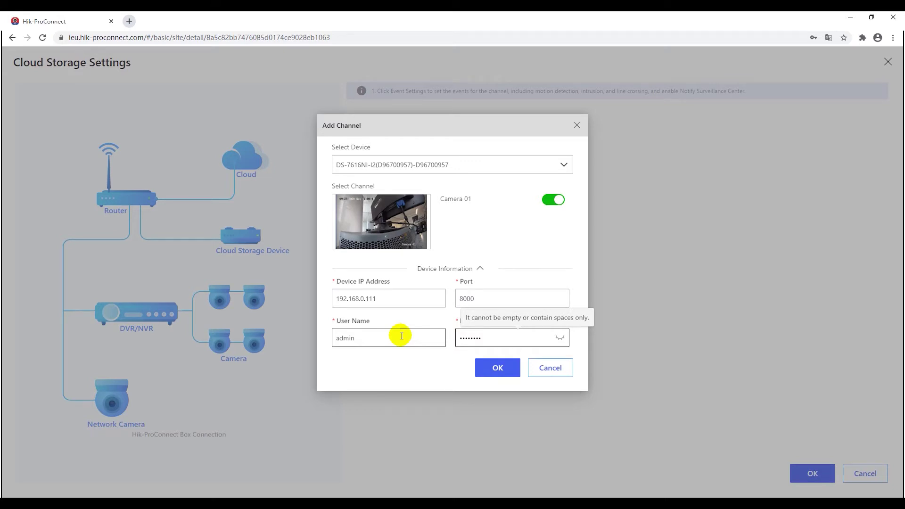
click(495, 370)
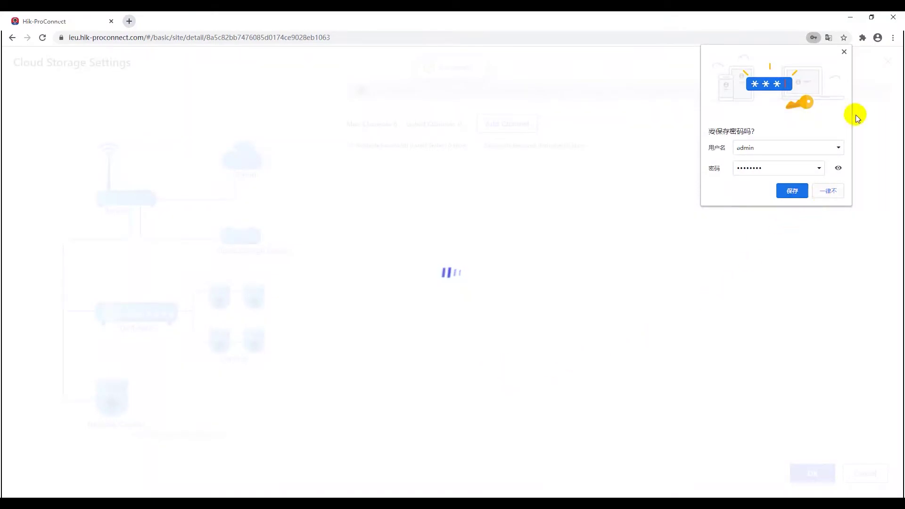
Activate IPCamera 01's cloud storage with a service key, giving an expiry of 28 Oct 2020
click(845, 52)
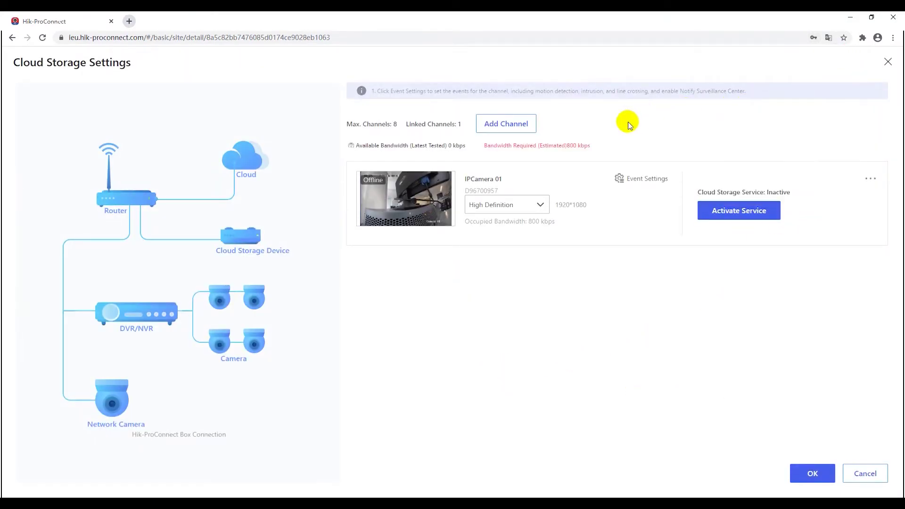
mouse_move(402, 124)
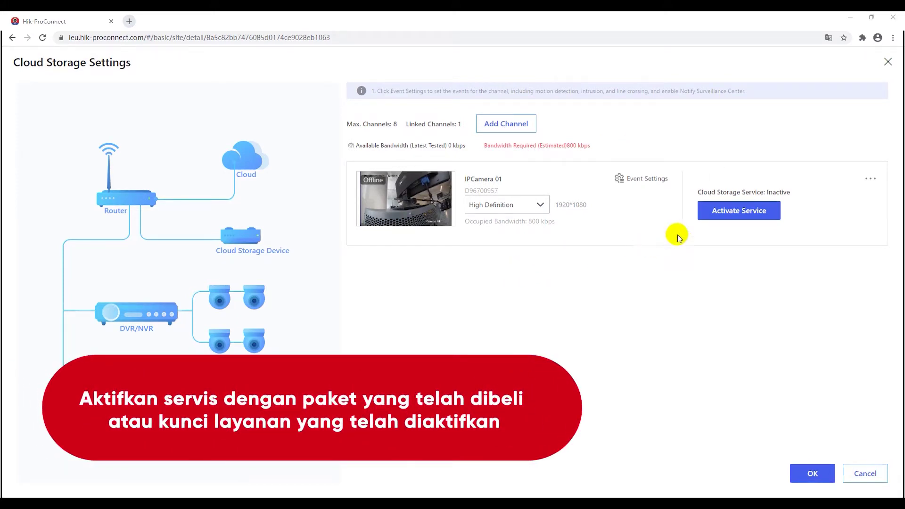
click(726, 216)
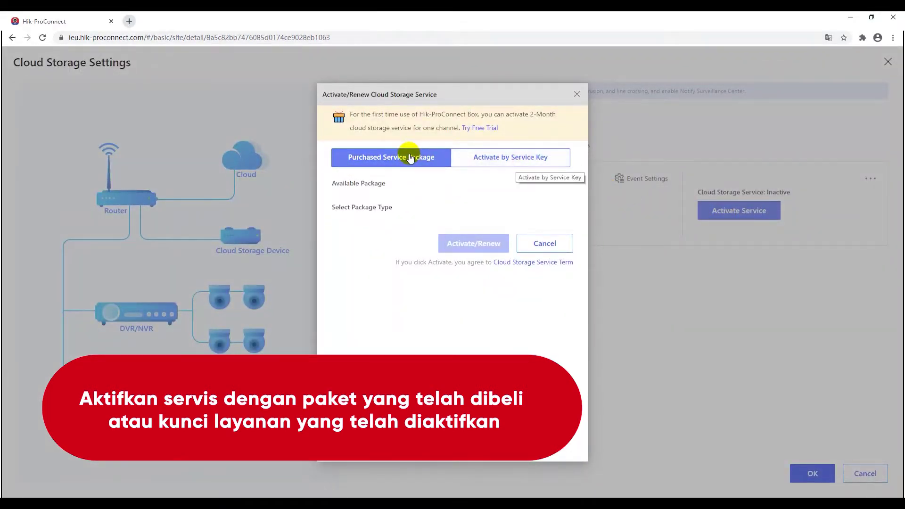
click(500, 165)
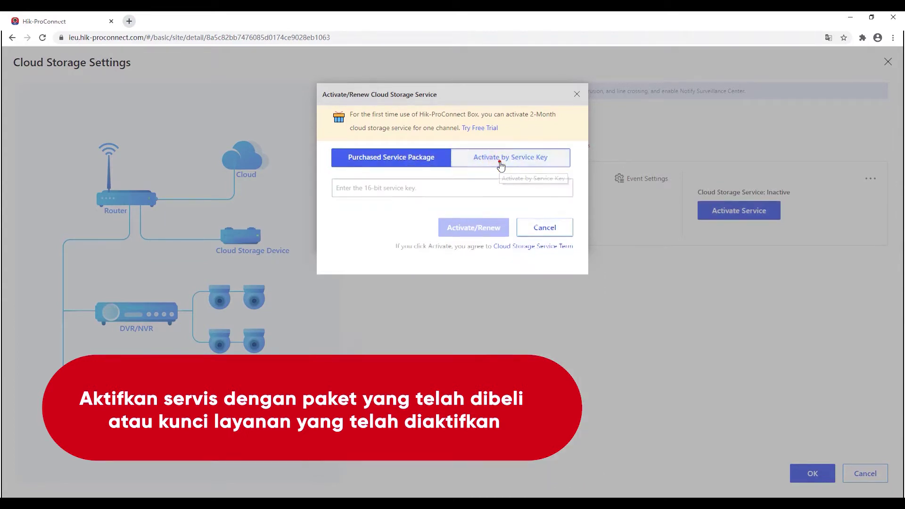
click(475, 186)
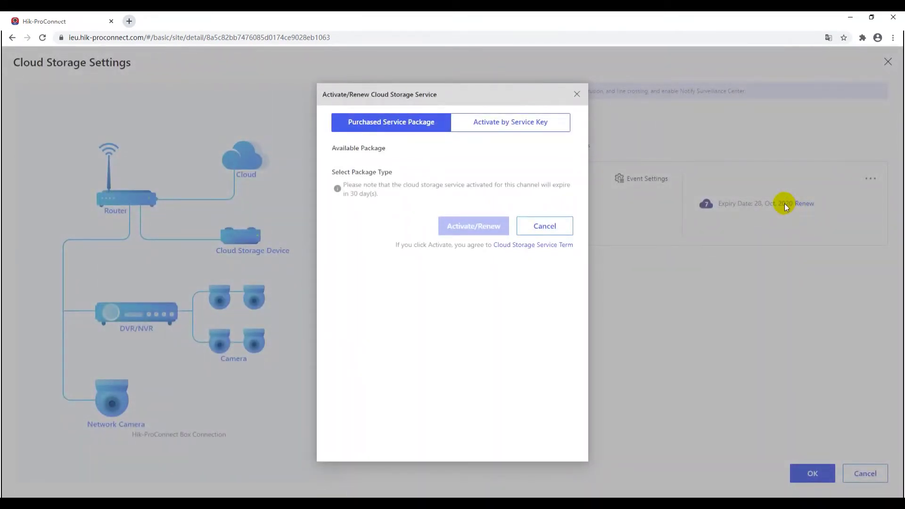
click(577, 95)
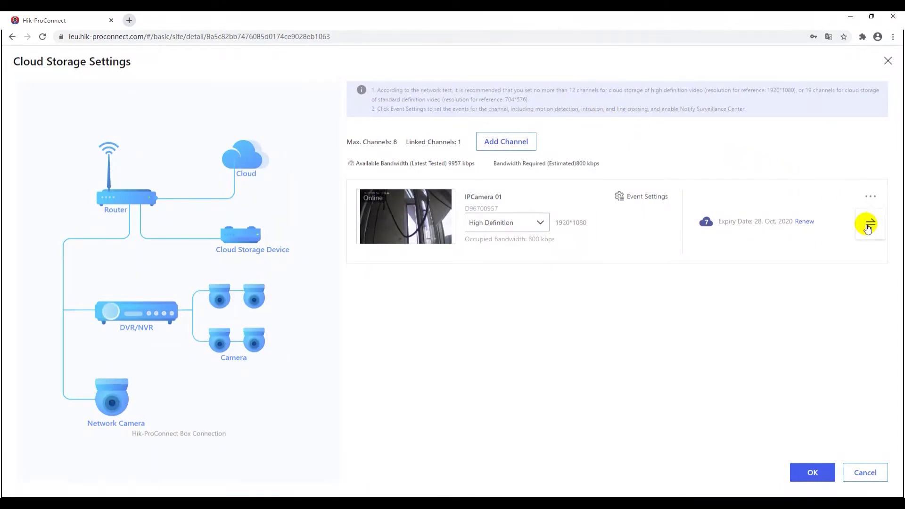
mouse_move(871, 197)
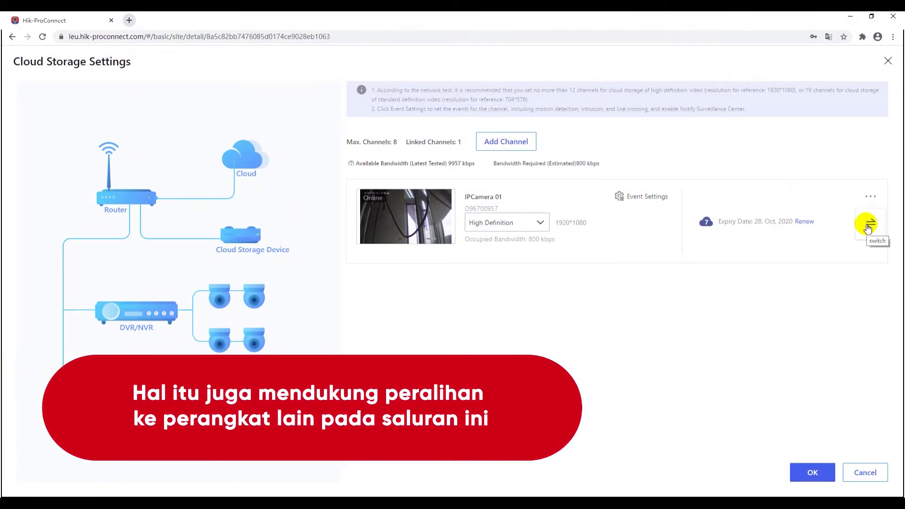
click(869, 227)
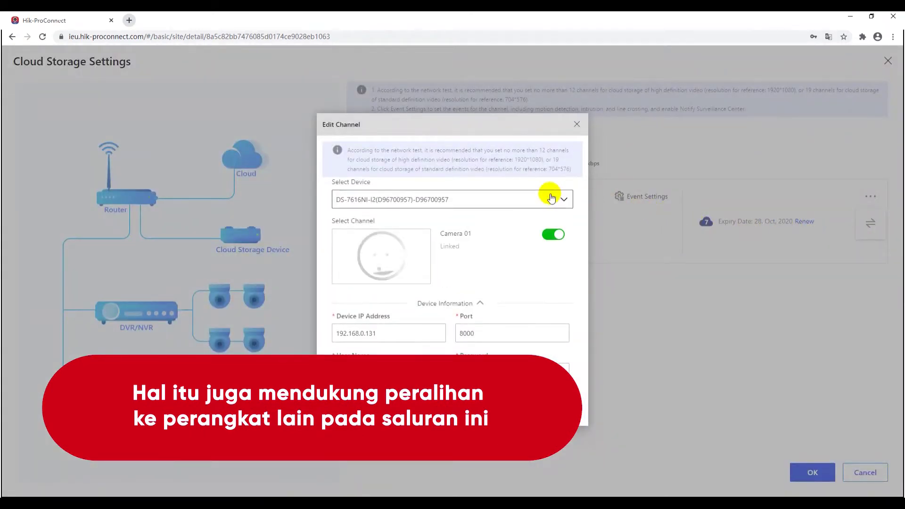
click(552, 199)
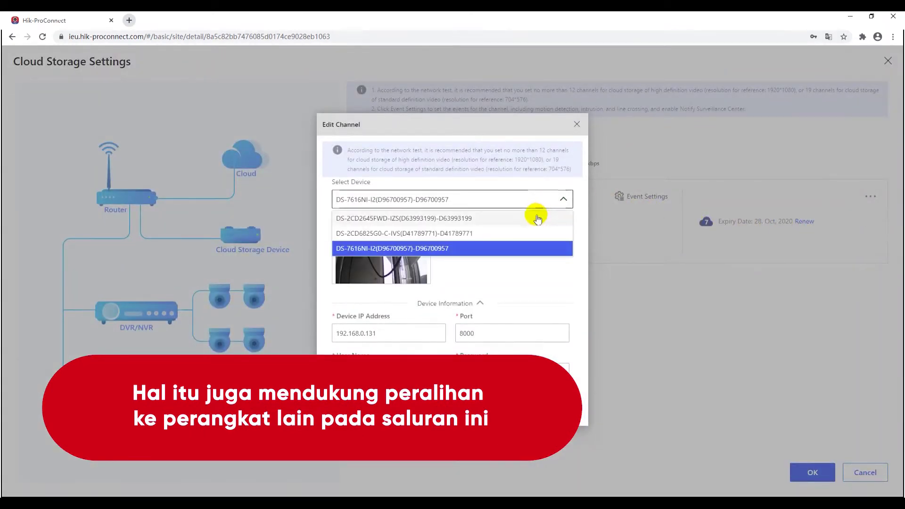
click(536, 217)
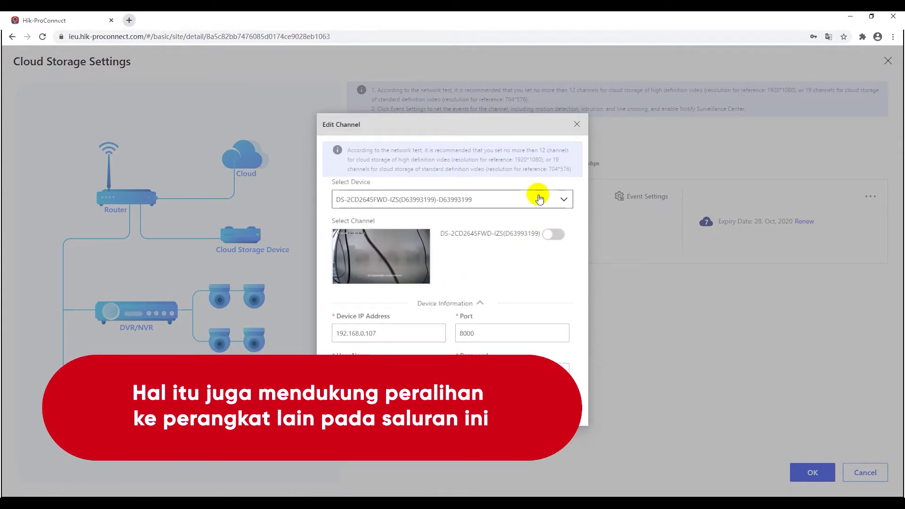
click(539, 196)
click(527, 234)
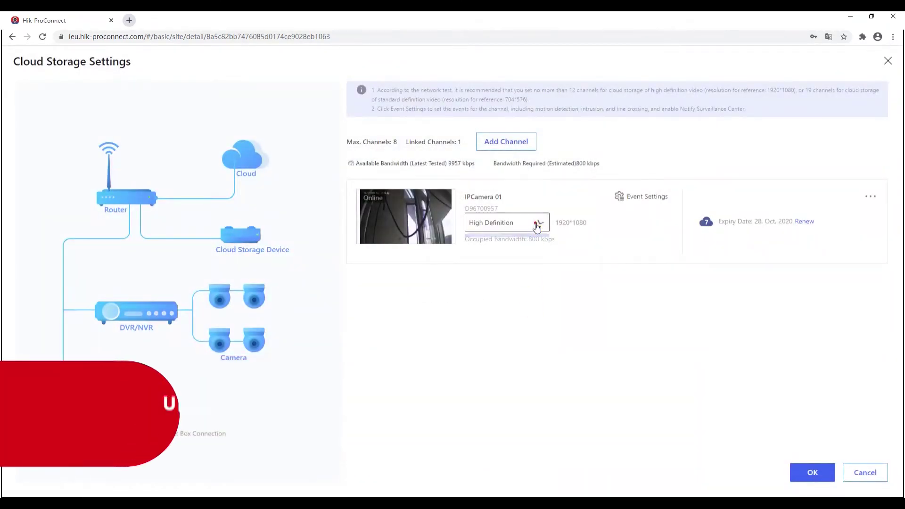
click(536, 222)
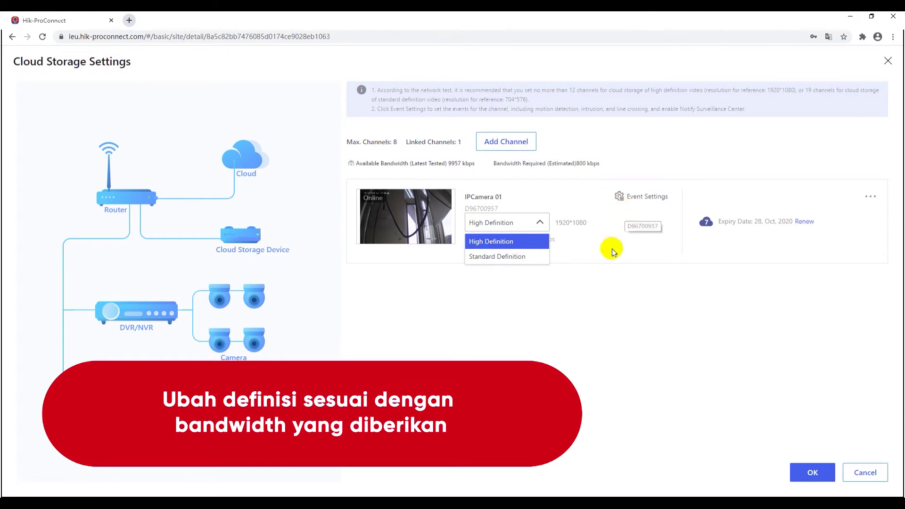
Set Camera 01 to Standard Definition (500 kbps) and close Cloud Storage Settings
click(526, 257)
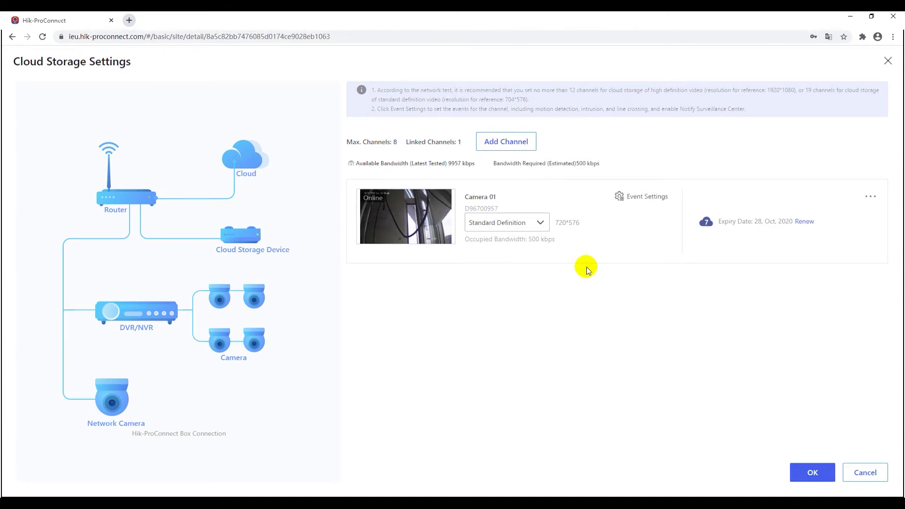
click(861, 472)
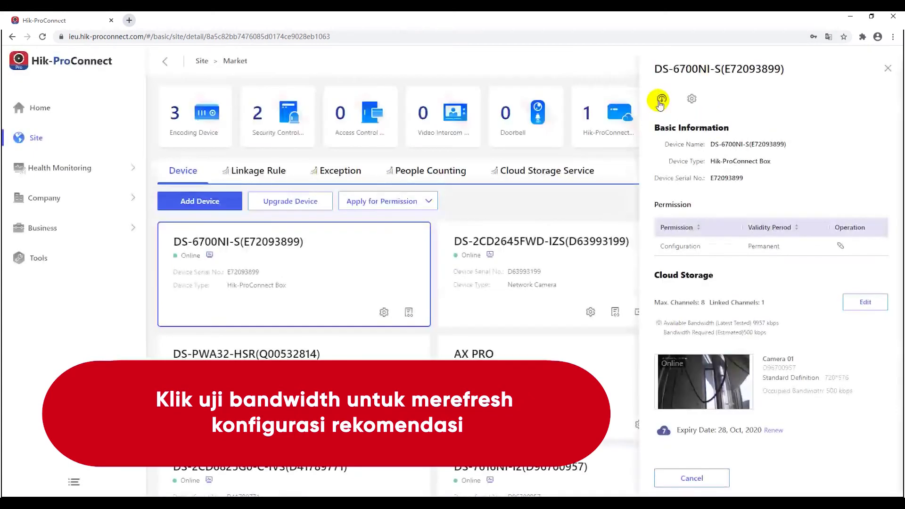
Run the upstream bandwidth test (10861 kbps), review the limits, and return Camera 01 to High Definition
click(661, 101)
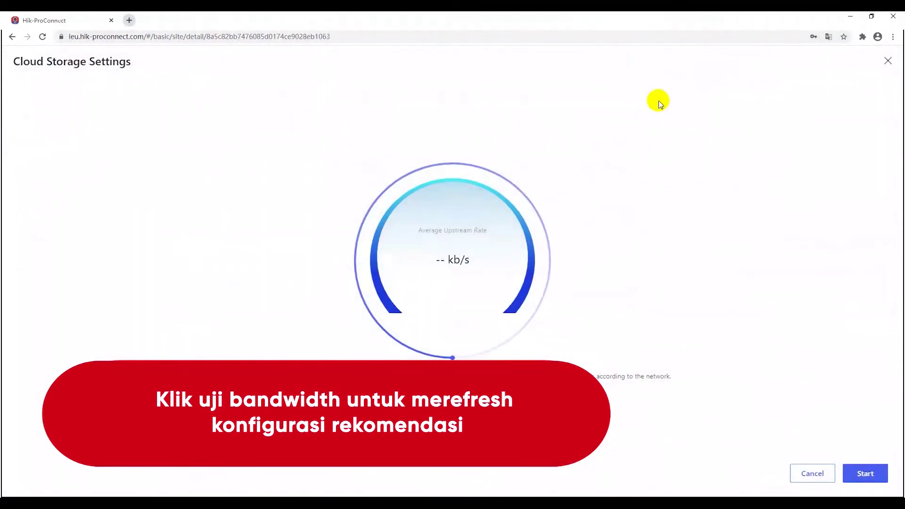
click(847, 473)
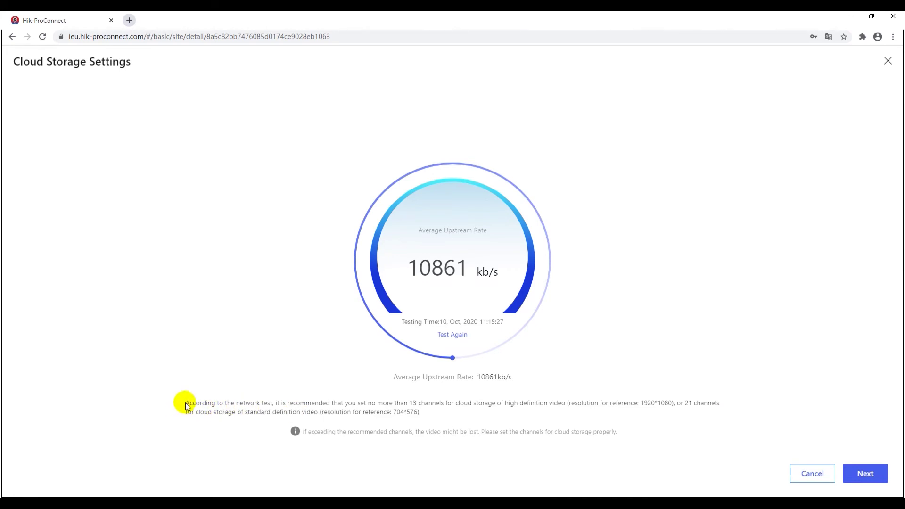
drag(186, 402, 419, 420)
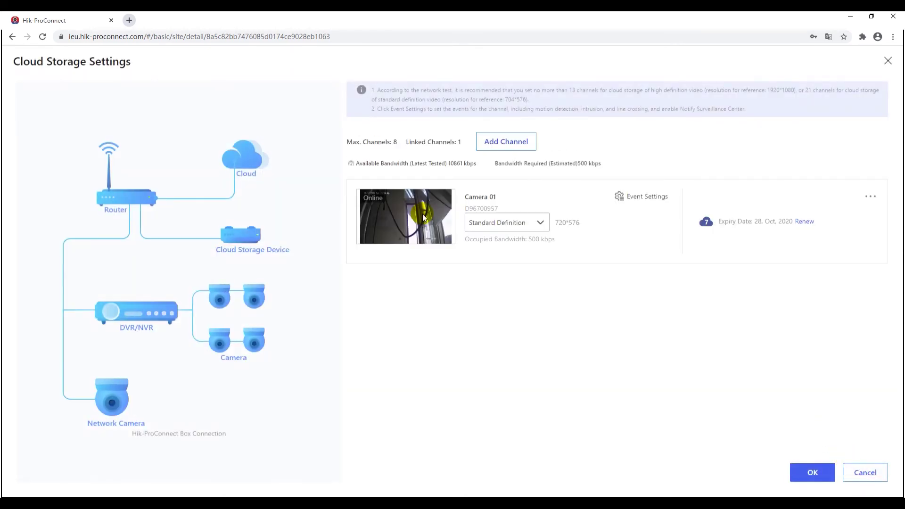
click(481, 222)
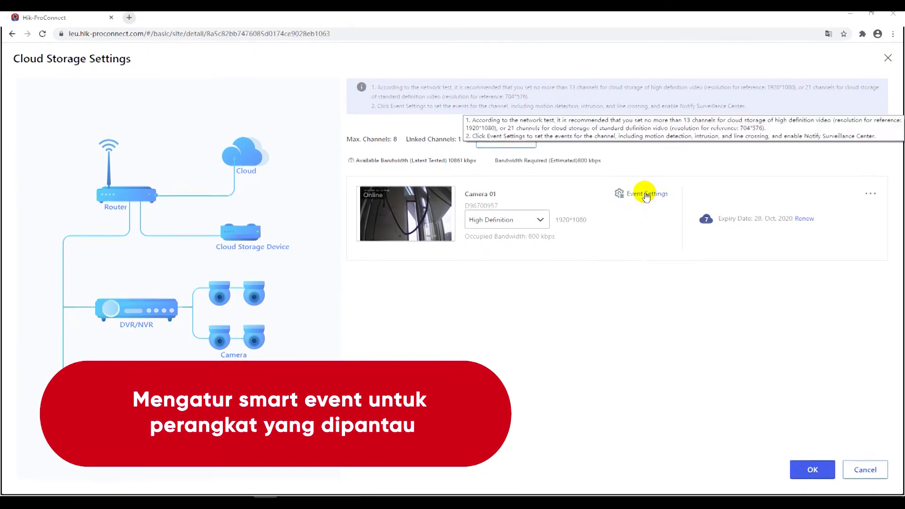
Open the event detection settings for Camera 01
click(645, 193)
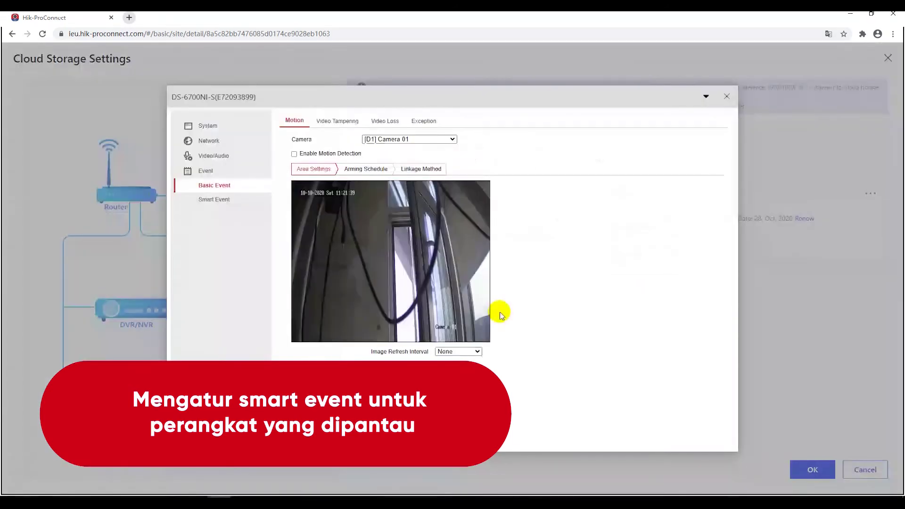
Enable motion detection with a 5s image refresh, then review Video Tampering and Video Loss
click(459, 351)
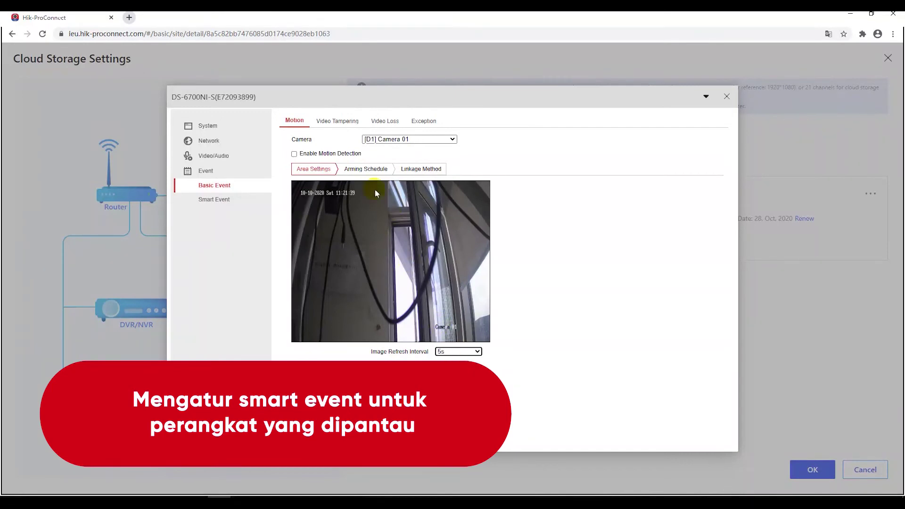
click(295, 154)
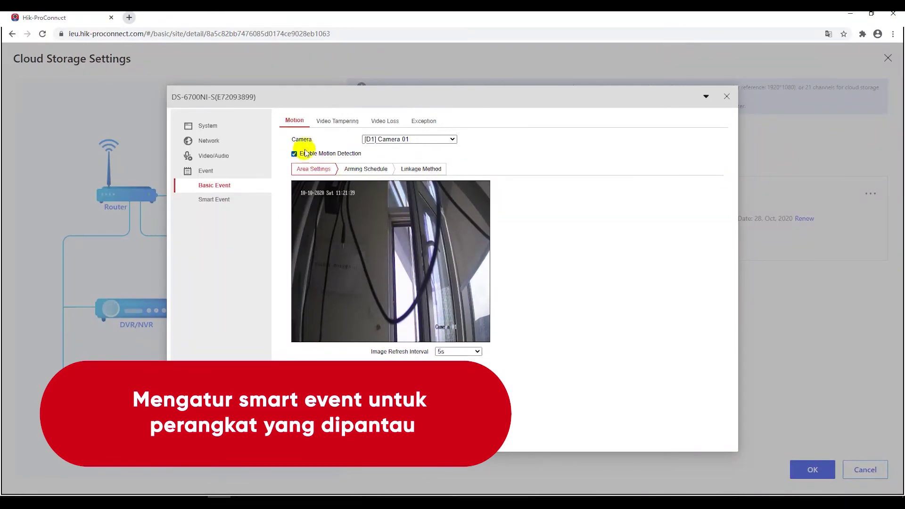
click(332, 125)
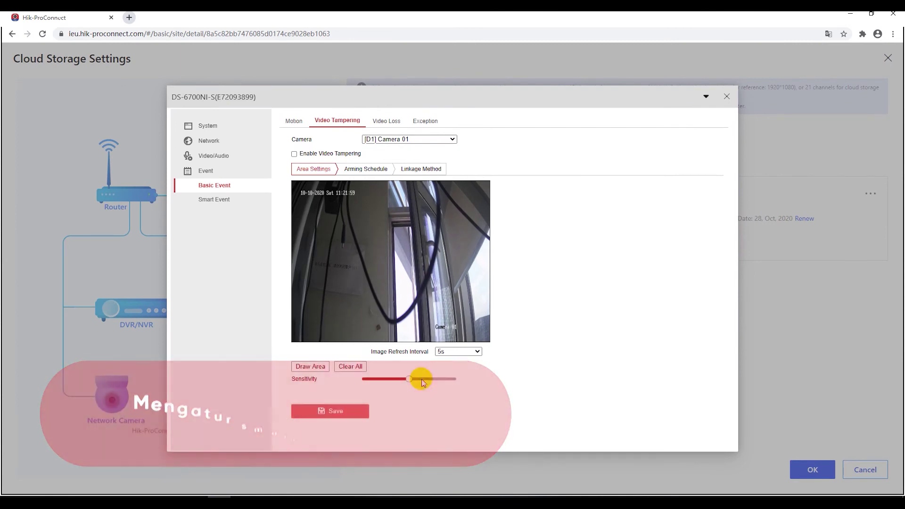
click(391, 121)
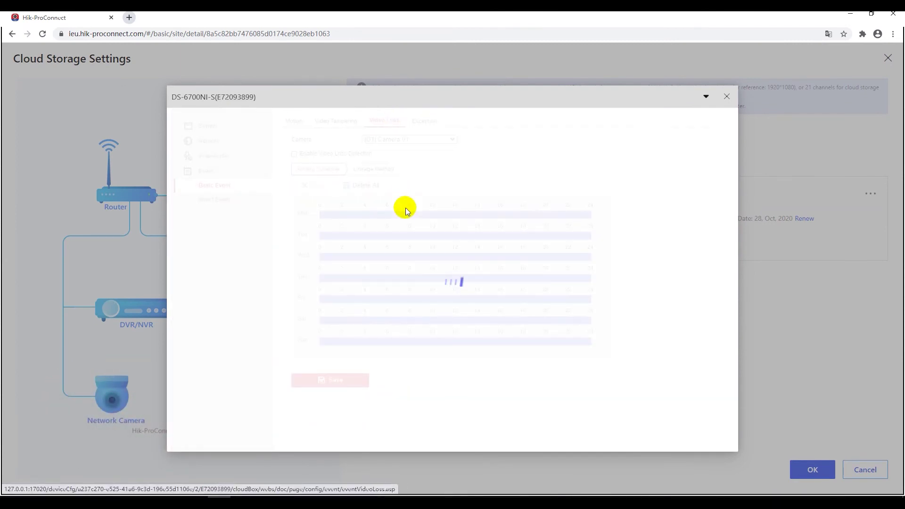
click(210, 201)
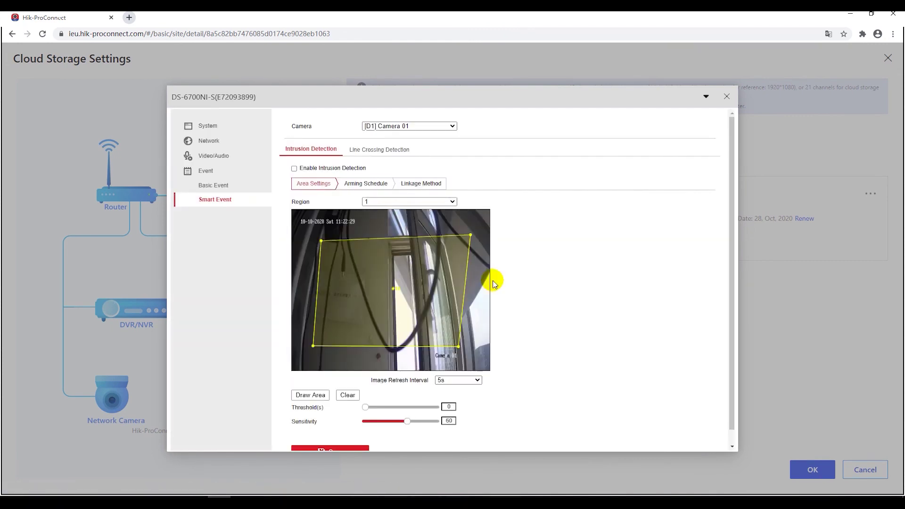
scroll(491, 284, down, 1)
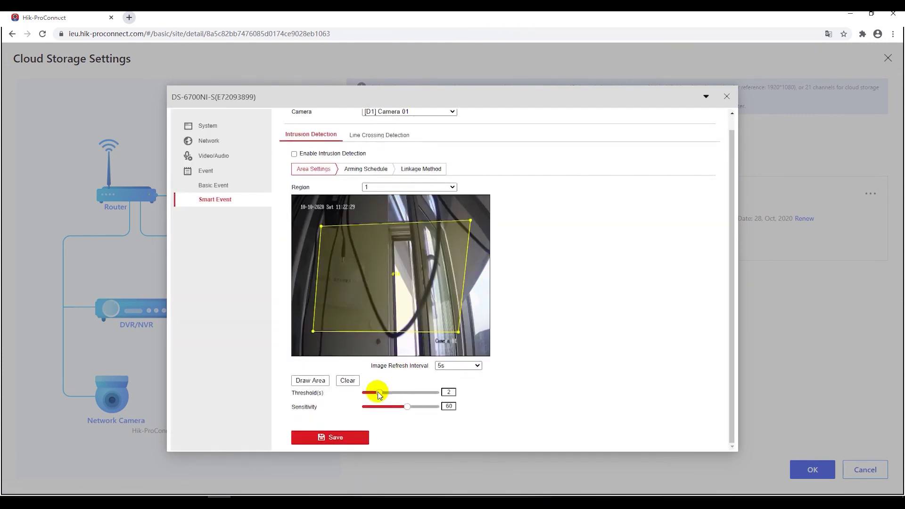
Enable intrusion detection and A<->B line crossing detection, save, and close event settings
click(375, 170)
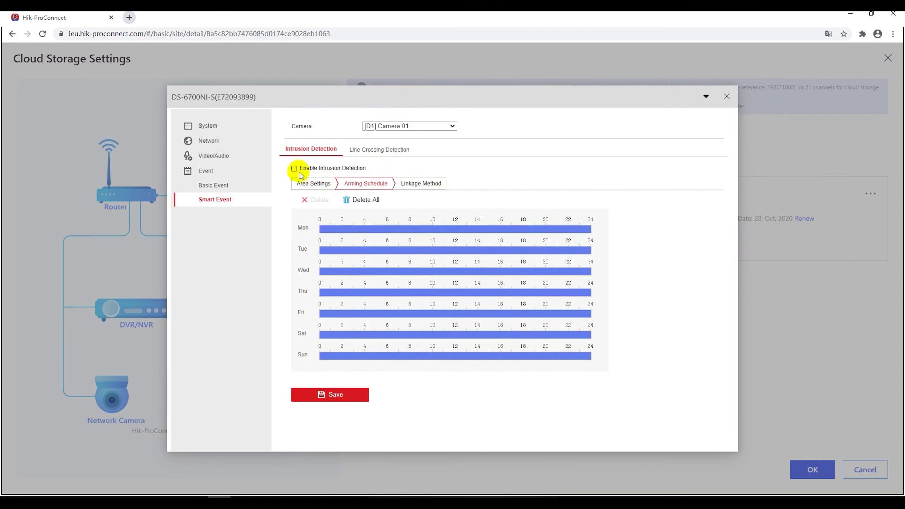
click(294, 169)
click(371, 150)
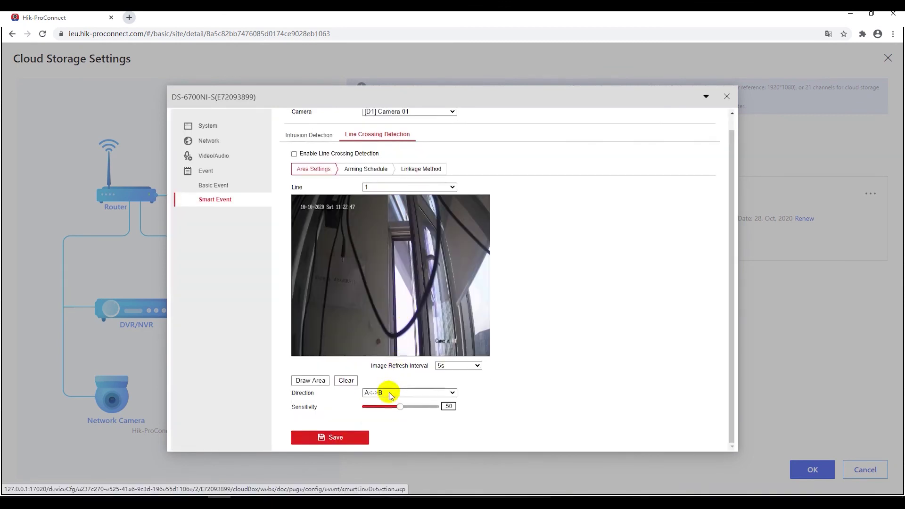
click(389, 392)
click(294, 154)
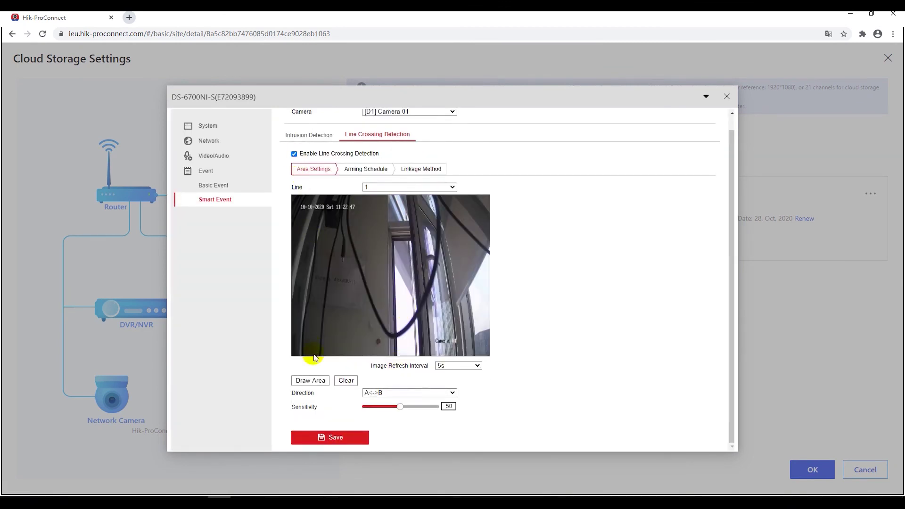
click(322, 438)
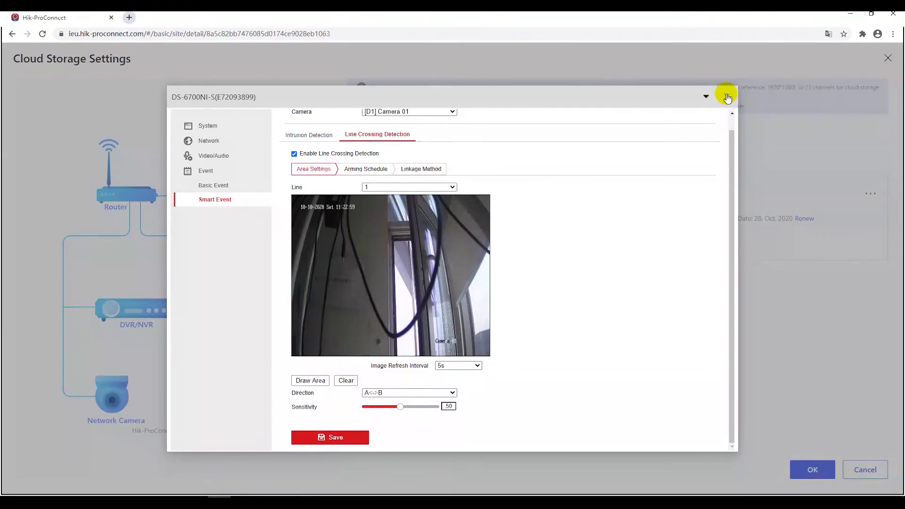
click(727, 96)
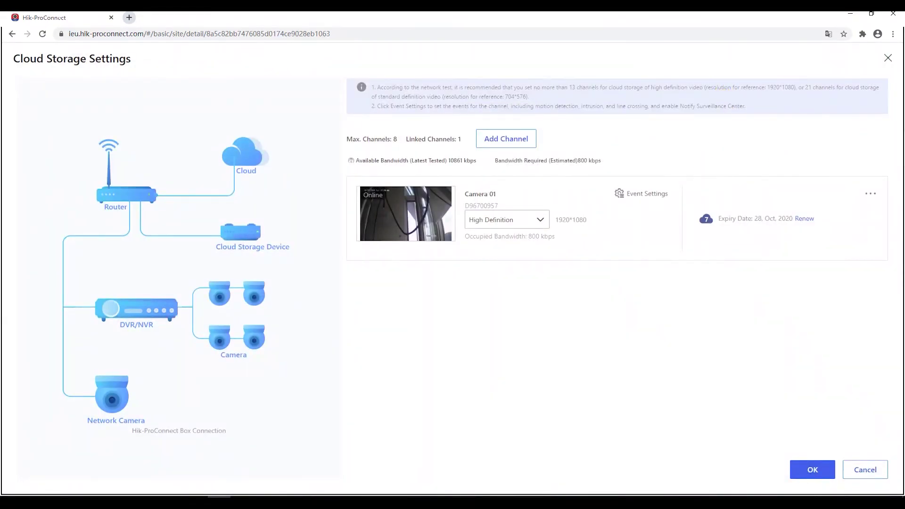